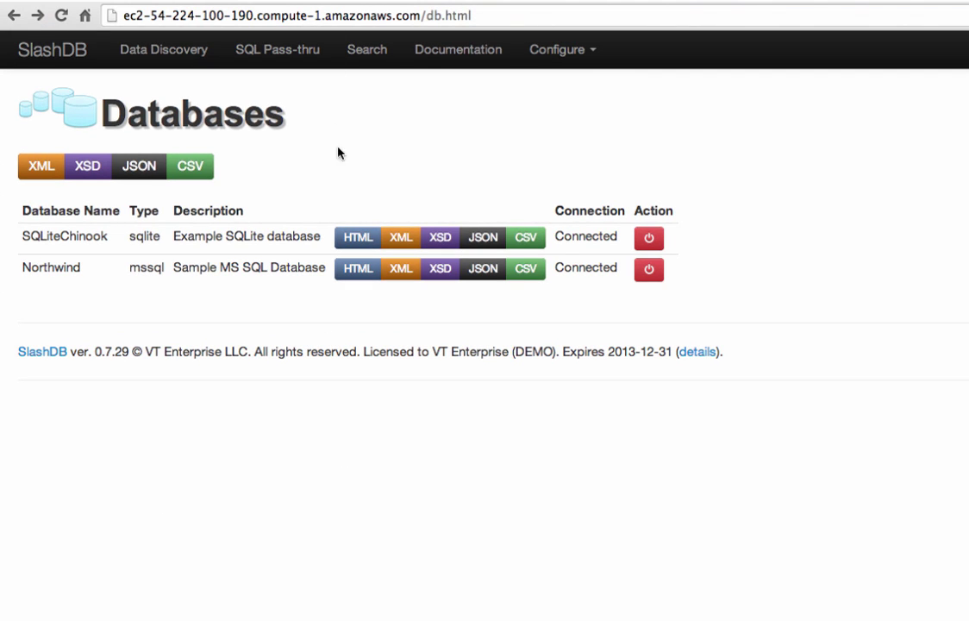
Step: Open the Northwind database's Categories table and view the Beverages record as HTML
{"action": "left_click", "coordinate": [365, 240]}
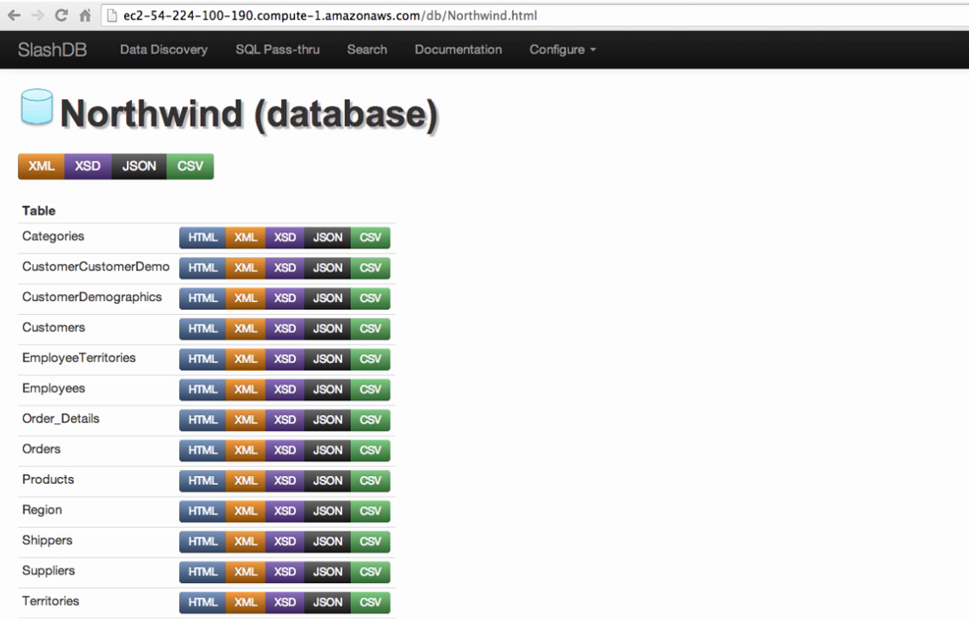
{"action": "left_click", "coordinate": [193, 241]}
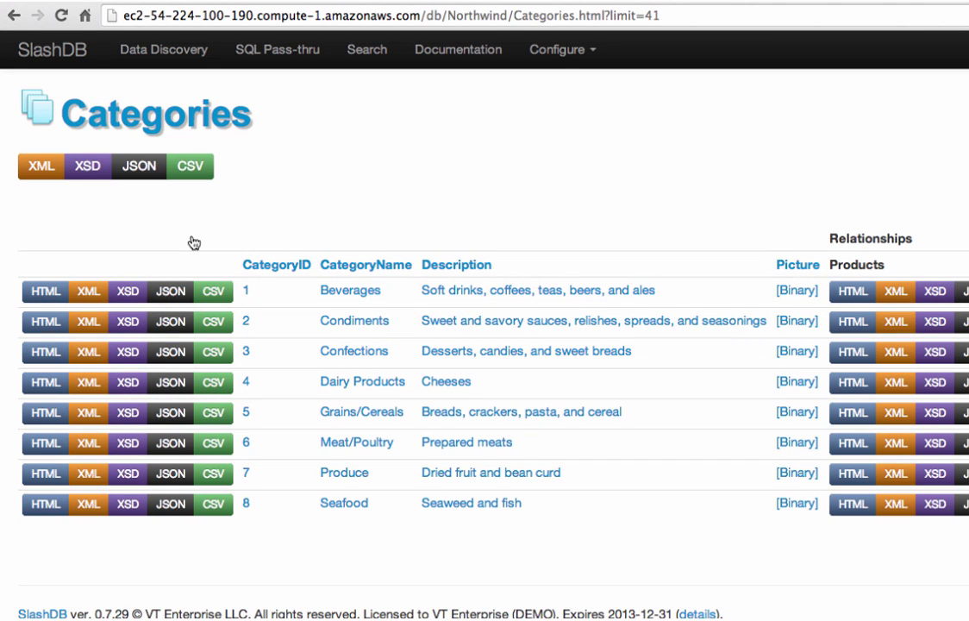
{"action": "left_click", "coordinate": [38, 293]}
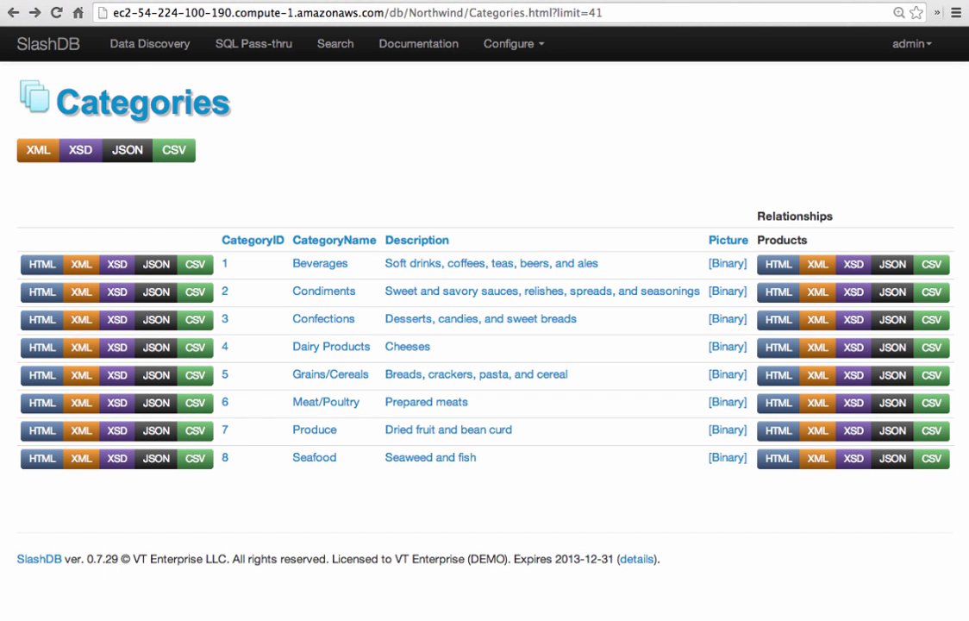
Step: Open the products related to the Beverages category as XML and look through the records
{"action": "left_click", "coordinate": [818, 267]}
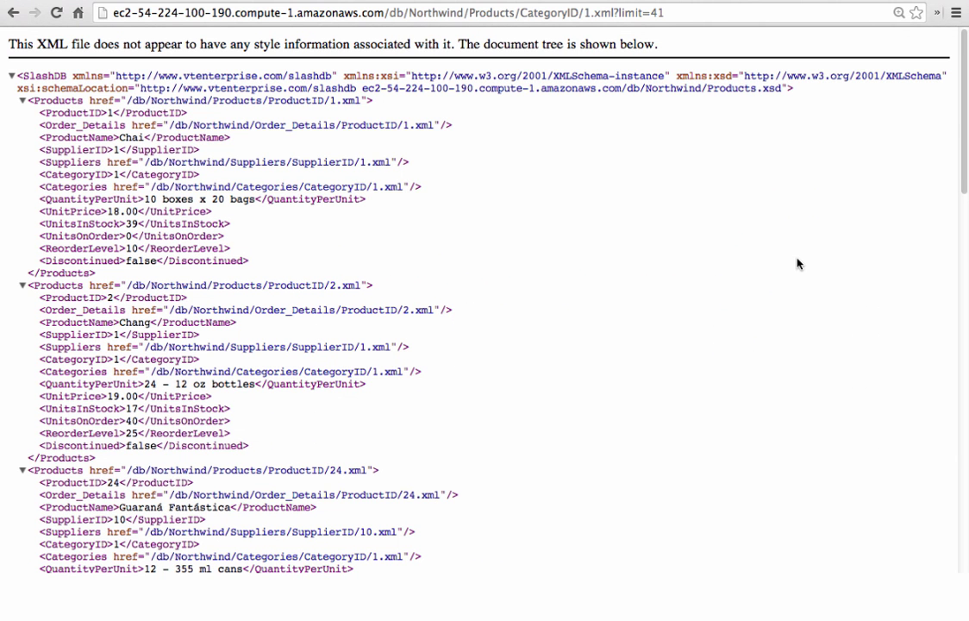
{"action": "scroll", "coordinate": [751, 283], "scroll_direction": "down", "scroll_amount": 10}
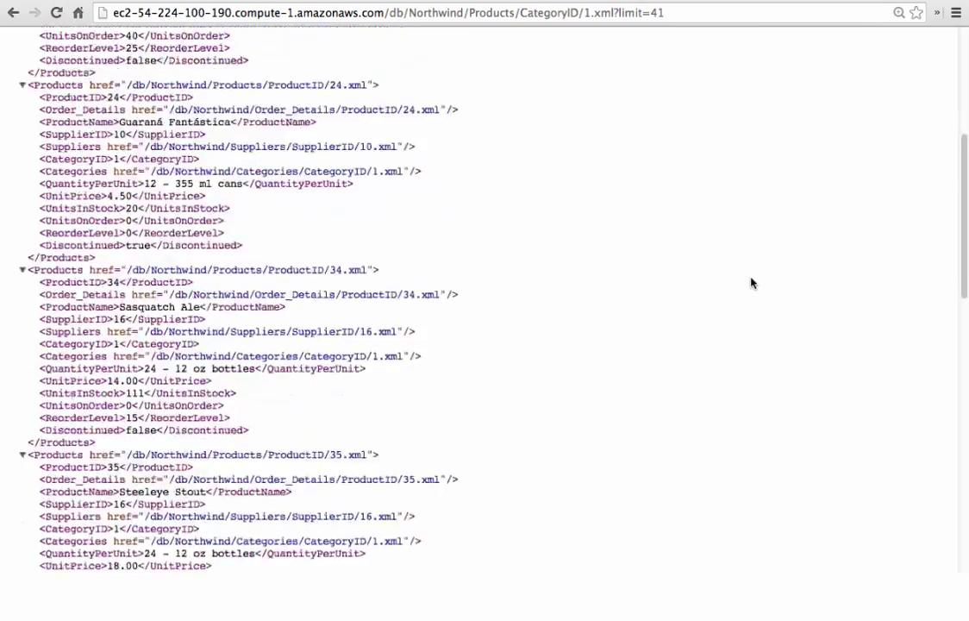
{"action": "scroll", "coordinate": [750, 283], "scroll_direction": "up", "scroll_amount": 15}
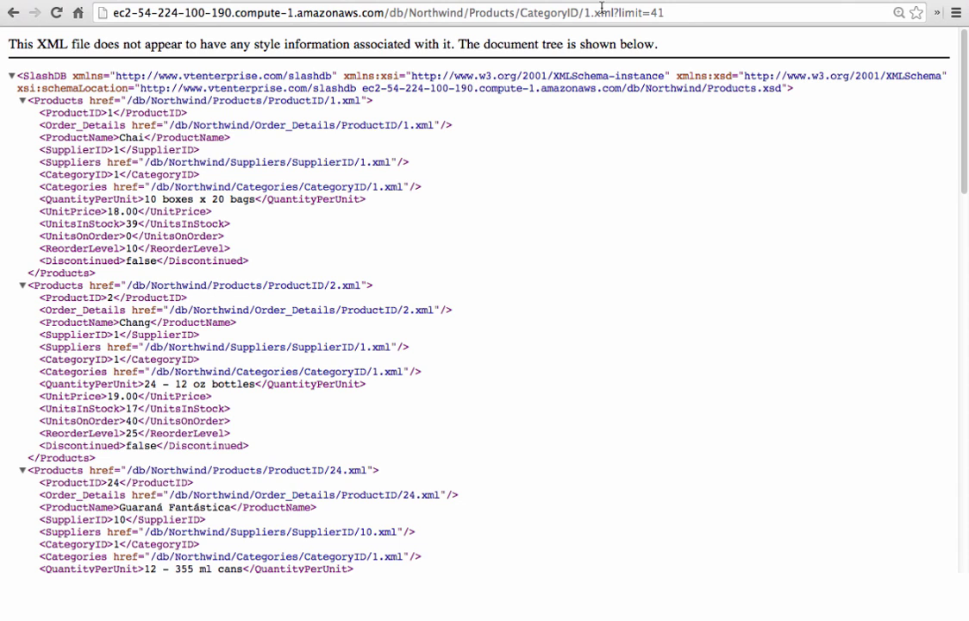
Step: Change the format extension in the Beverages products URL to json
{"action": "left_click", "coordinate": [528, 12]}
{"action": "left_click", "coordinate": [527, 12]}
{"action": "key", "text": "BackSpace"}
{"action": "key", "text": "BackSpace"}
{"action": "key", "text": "BackSpace"}
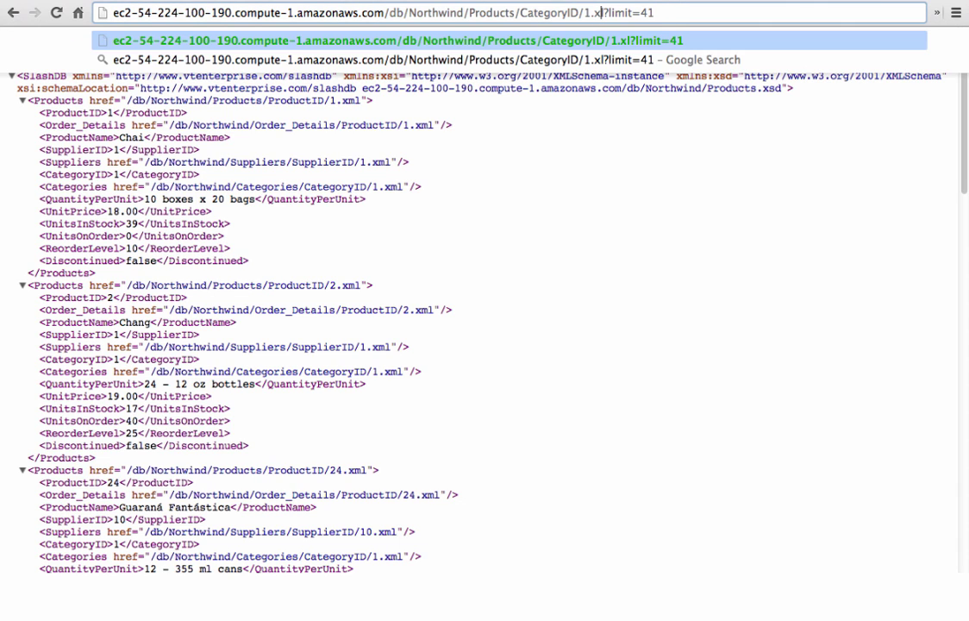
{"action": "type", "text": "json"}
Step: Set the URL's record limit to 10, load the address and look through the returned JSON
{"action": "key", "text": "Right"}
{"action": "key", "text": "Right"}
{"action": "key", "text": "Right"}
{"action": "key", "text": "Right"}
{"action": "key", "text": "Right"}
{"action": "key", "text": "Right"}
{"action": "key", "text": "Right"}
{"action": "key", "text": "Right"}
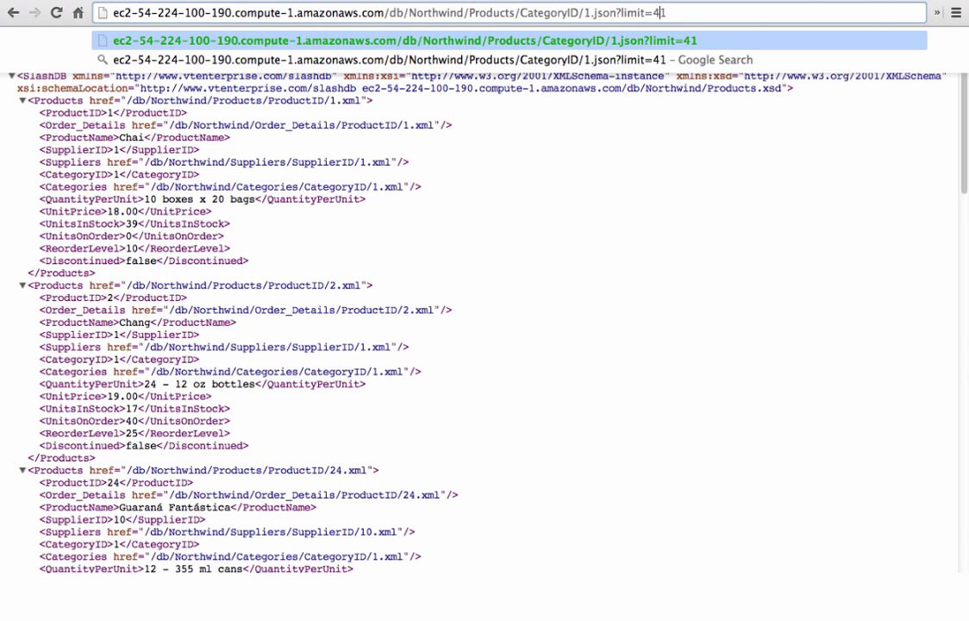
{"action": "key", "text": "Delete"}
{"action": "key", "text": "BackSpace"}
{"action": "type", "text": "10"}
{"action": "key", "text": "Return"}
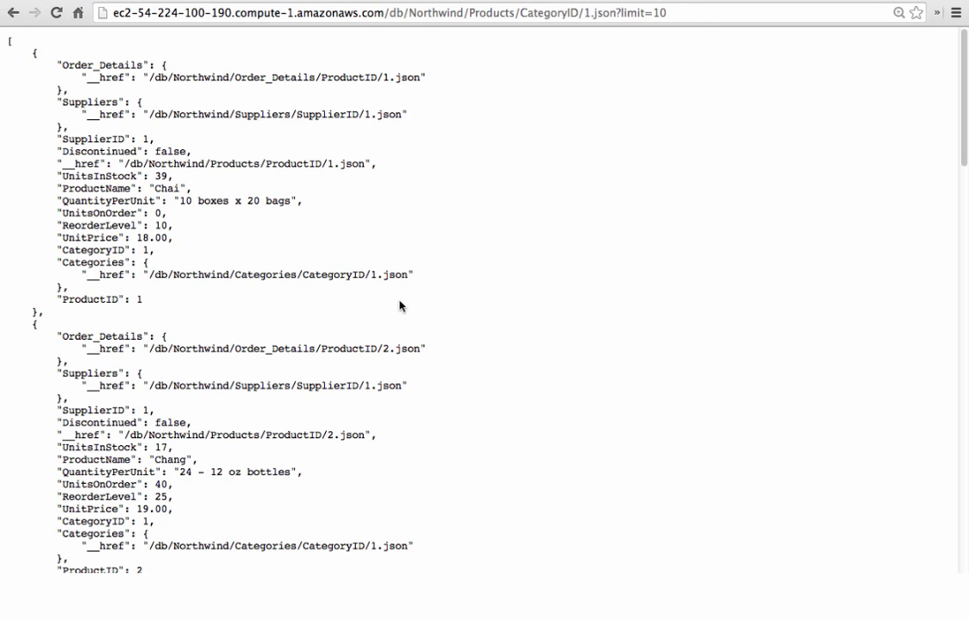
{"action": "scroll", "coordinate": [417, 301], "scroll_direction": "down", "scroll_amount": 10}
{"action": "scroll", "coordinate": [418, 301], "scroll_direction": "down", "scroll_amount": 15}
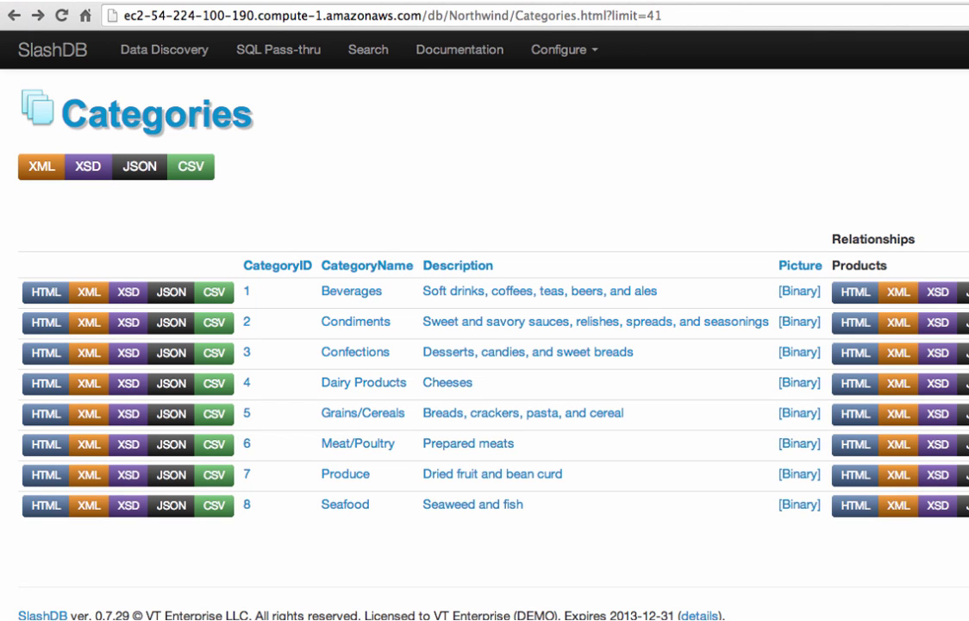
Step: View the Beverages category's related products as HTML, examine their columns and relationship links, and return to Categories
{"action": "left_click", "coordinate": [850, 294]}
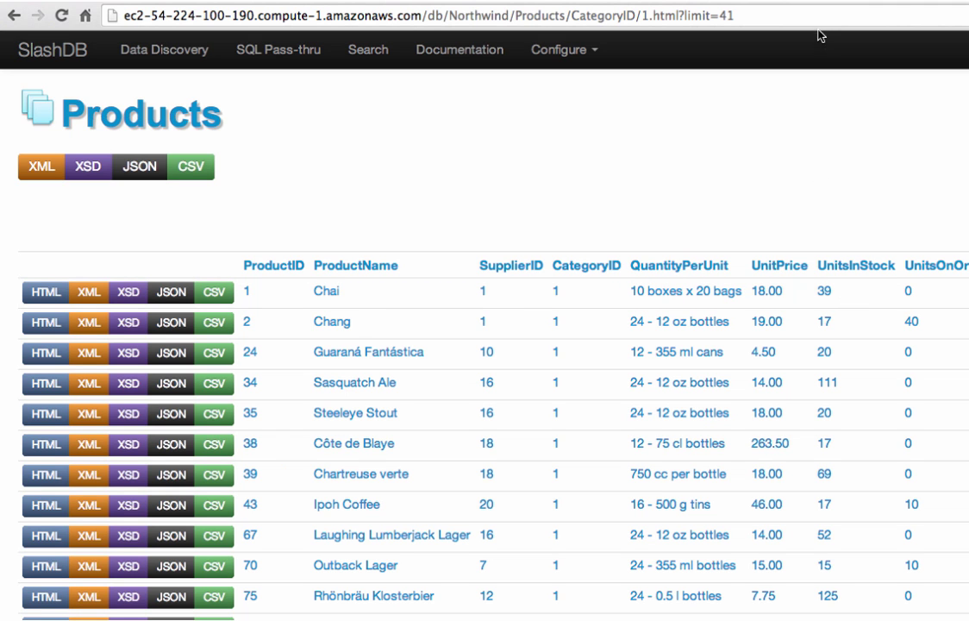
{"action": "scroll", "coordinate": [815, 73], "scroll_direction": "right", "scroll_amount": 2}
{"action": "scroll", "coordinate": [816, 73], "scroll_direction": "right", "scroll_amount": 15}
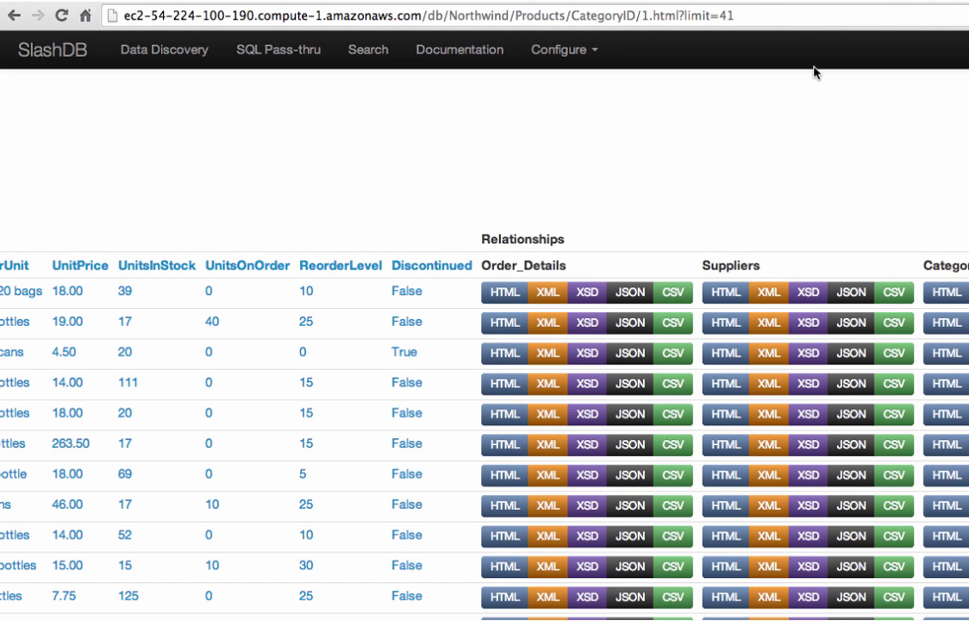
{"action": "scroll", "coordinate": [816, 72], "scroll_direction": "left", "scroll_amount": 16}
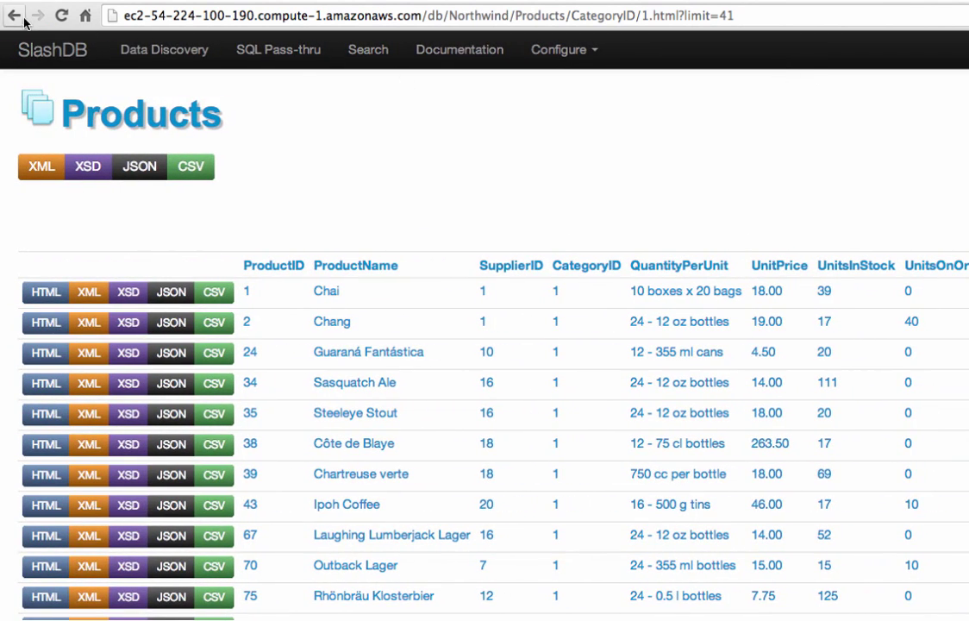
{"action": "left_click", "coordinate": [14, 15]}
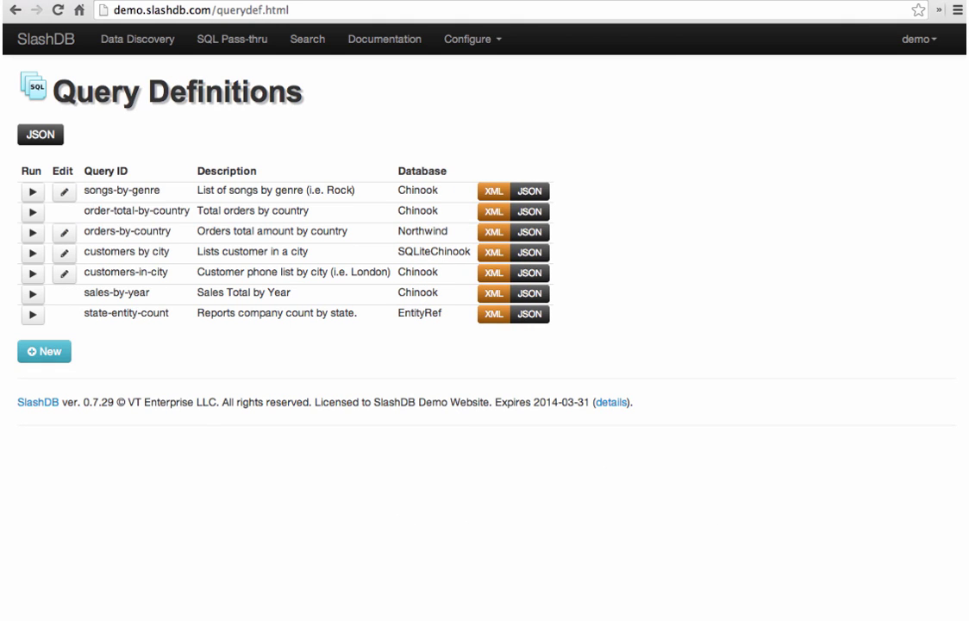
Step: Review the orders-by-country query definition, including its access fields and SQL statement, and close it without saving
{"action": "left_click", "coordinate": [64, 235]}
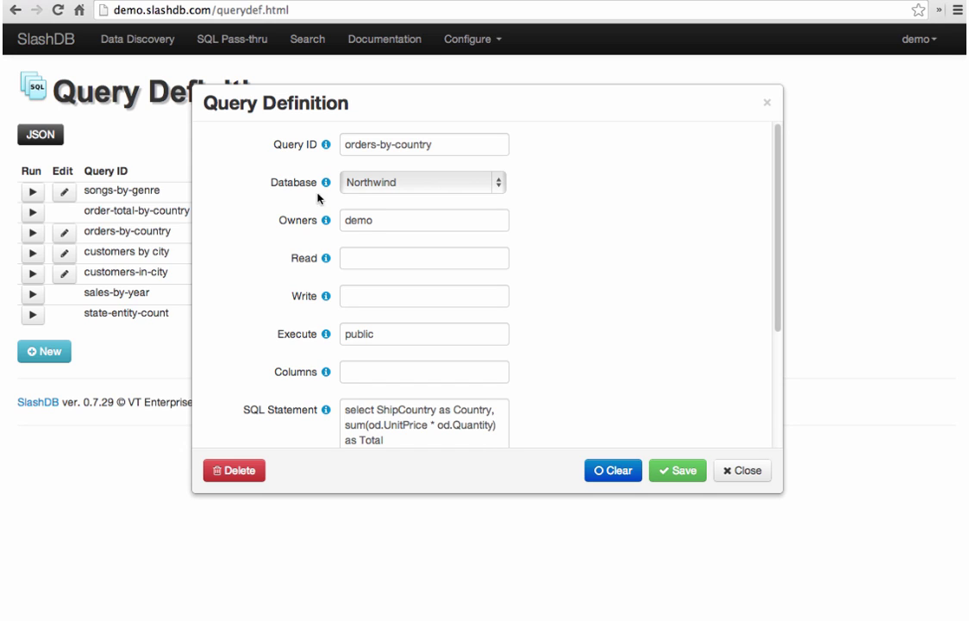
{"action": "mouse_move", "coordinate": [328, 224]}
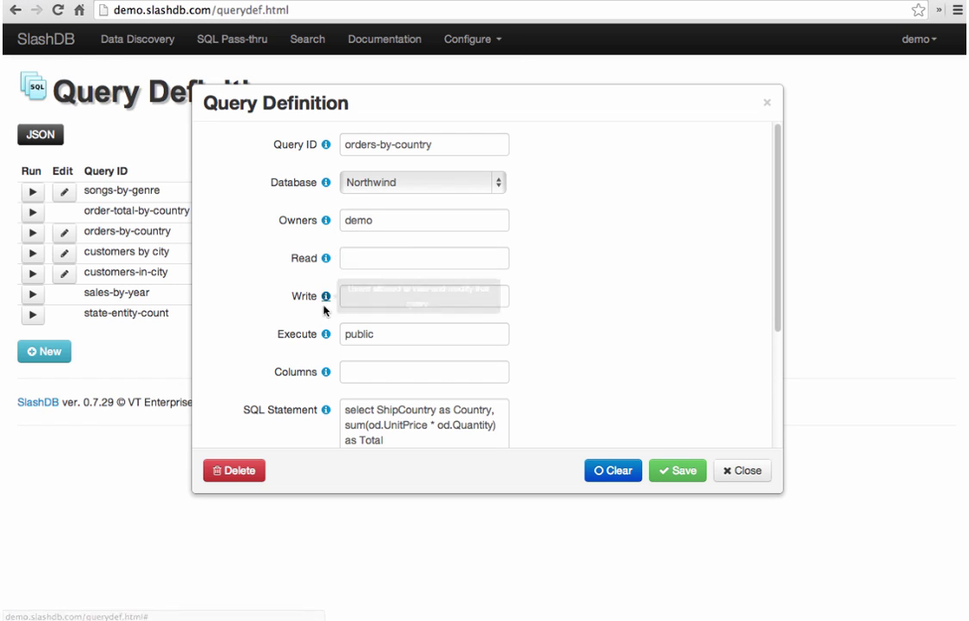
{"action": "mouse_move", "coordinate": [326, 338]}
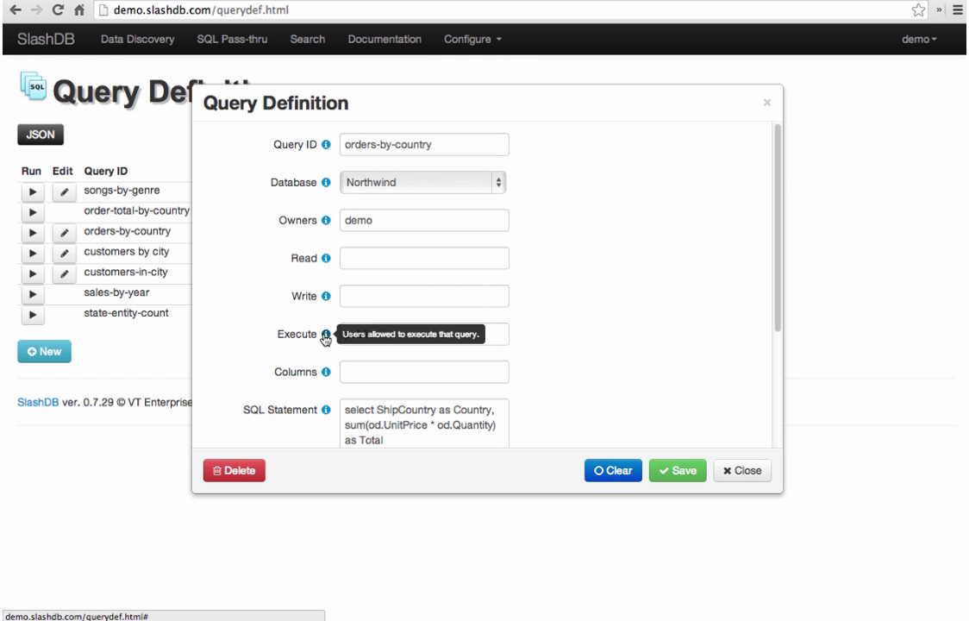
{"action": "scroll", "coordinate": [326, 337], "scroll_direction": "down", "scroll_amount": 2}
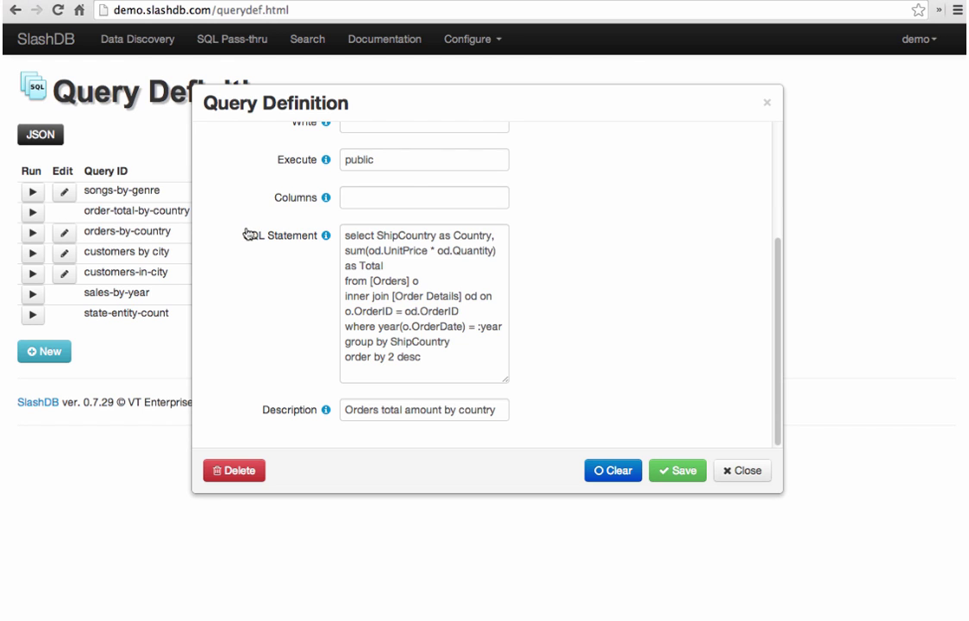
{"action": "key", "text": "Escape"}
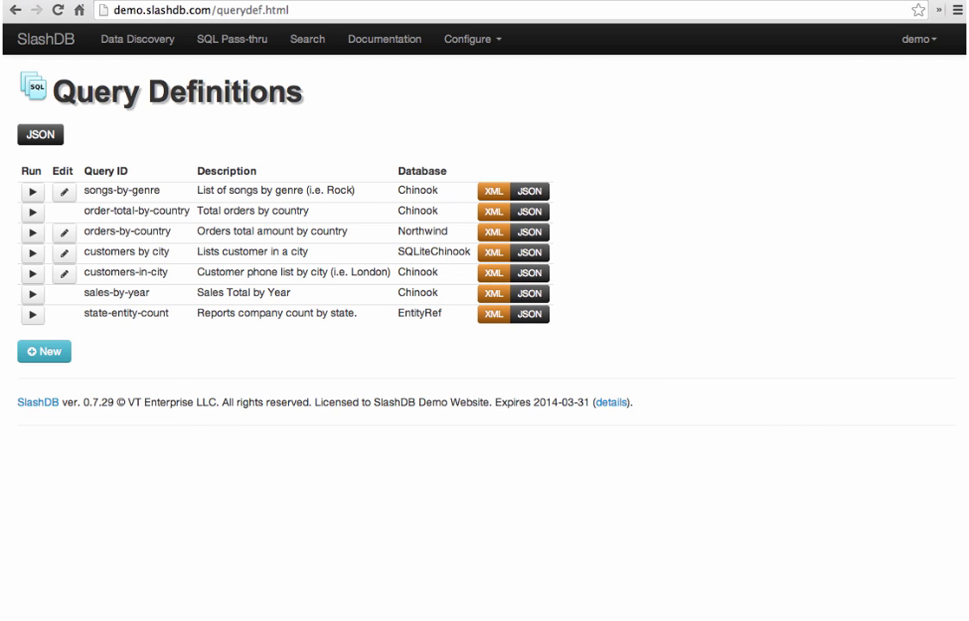
Step: Run the orders-by-country query for year 1996 with HTML output
{"action": "left_click", "coordinate": [32, 232]}
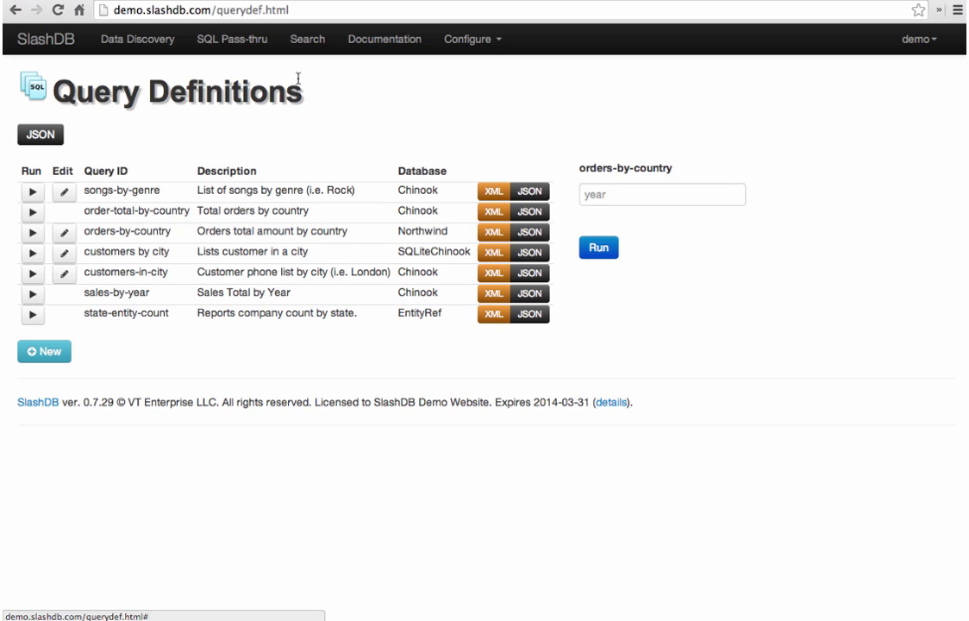
{"action": "left_click", "coordinate": [620, 197]}
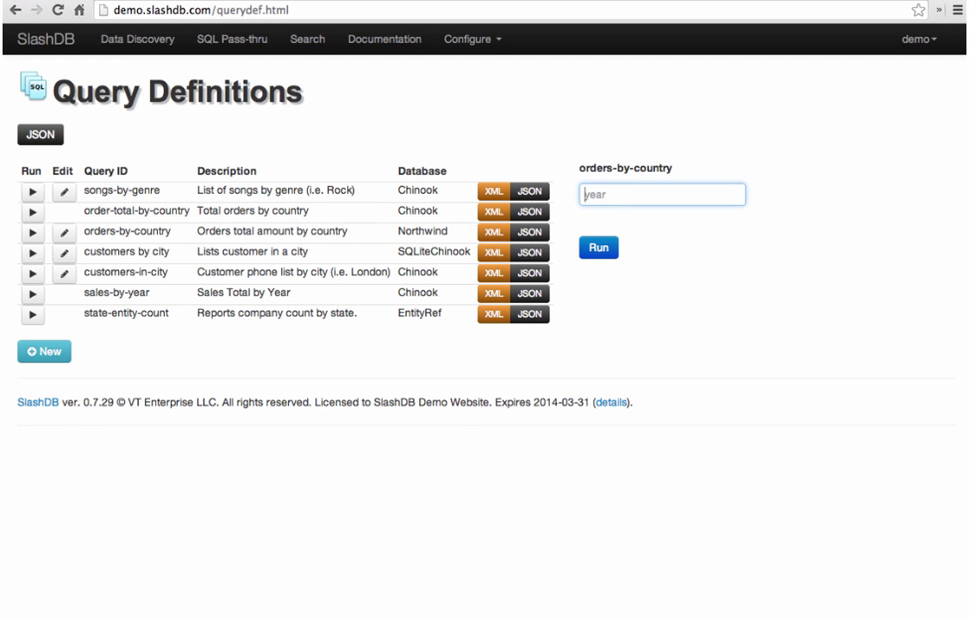
{"action": "type", "text": "1996"}
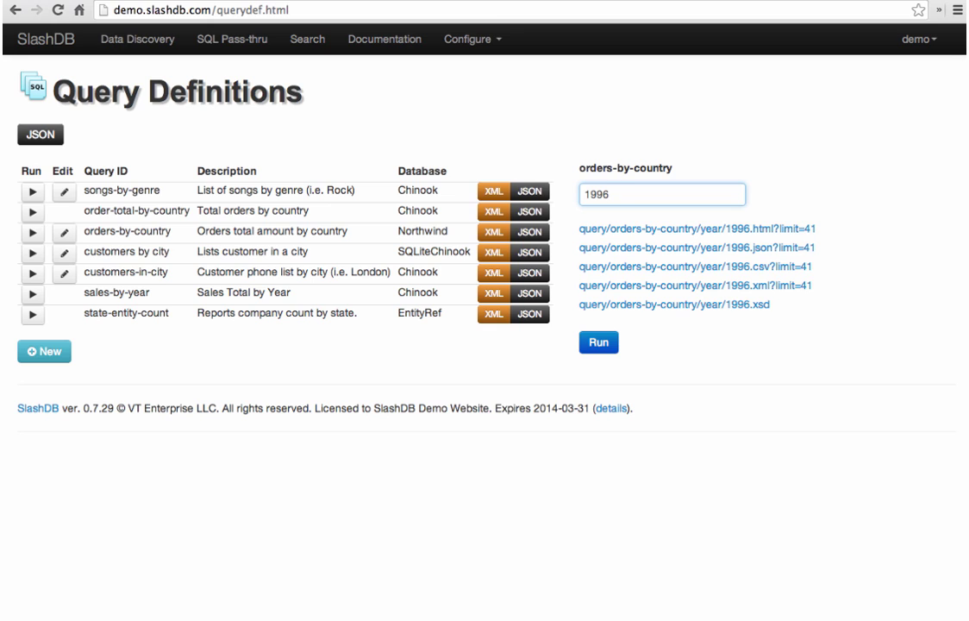
{"action": "left_click", "coordinate": [656, 229]}
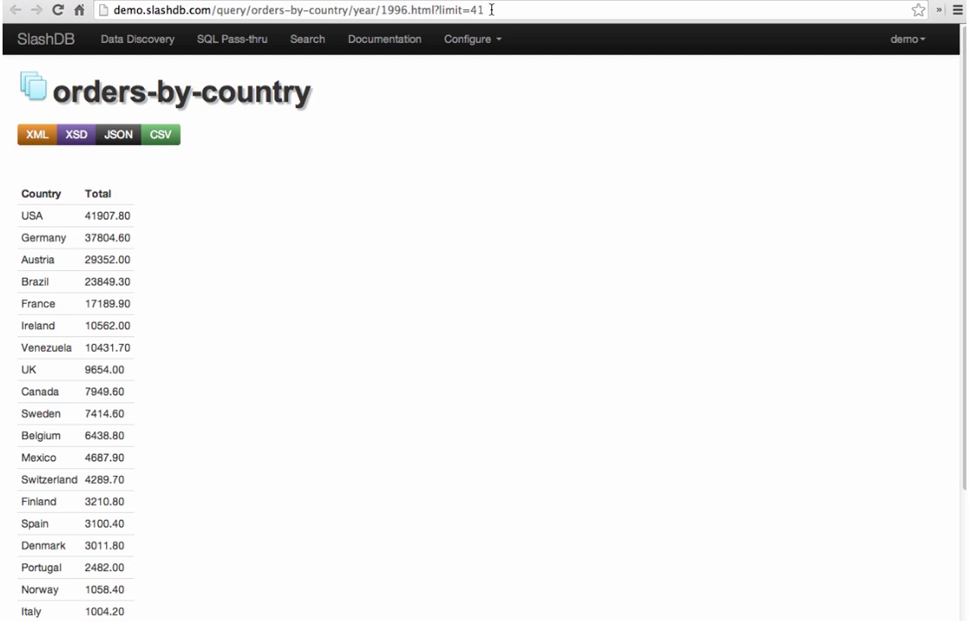
Step: Change the year in the orders-by-country query URL to 1997 and load the address
{"action": "left_click_drag", "start_coordinate": [381, 10], "coordinate": [115, 10]}
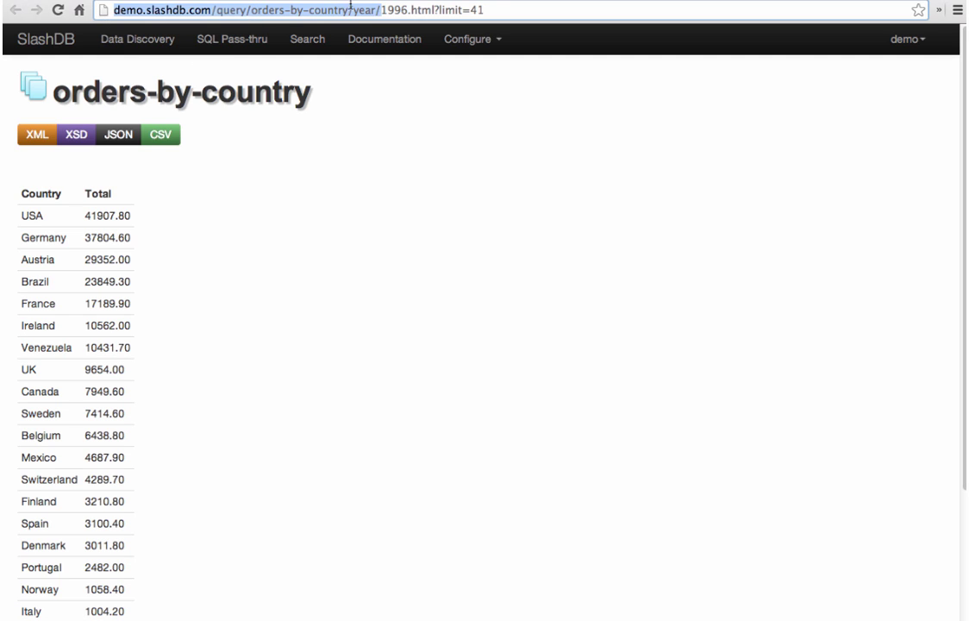
{"action": "left_click", "coordinate": [380, 11]}
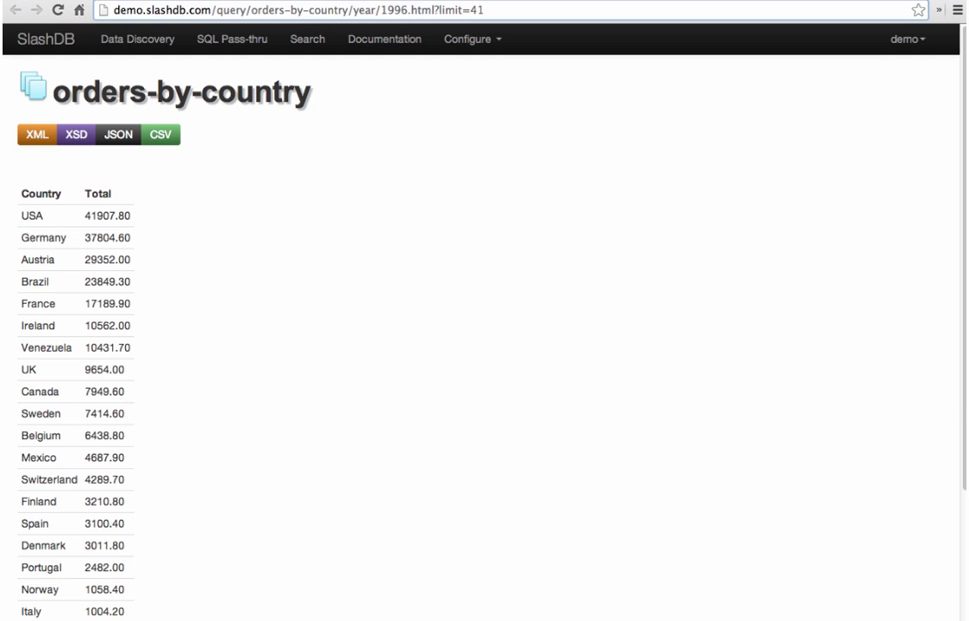
{"action": "left_click_drag", "start_coordinate": [409, 11], "coordinate": [403, 12]}
{"action": "key", "text": "BackSpace"}
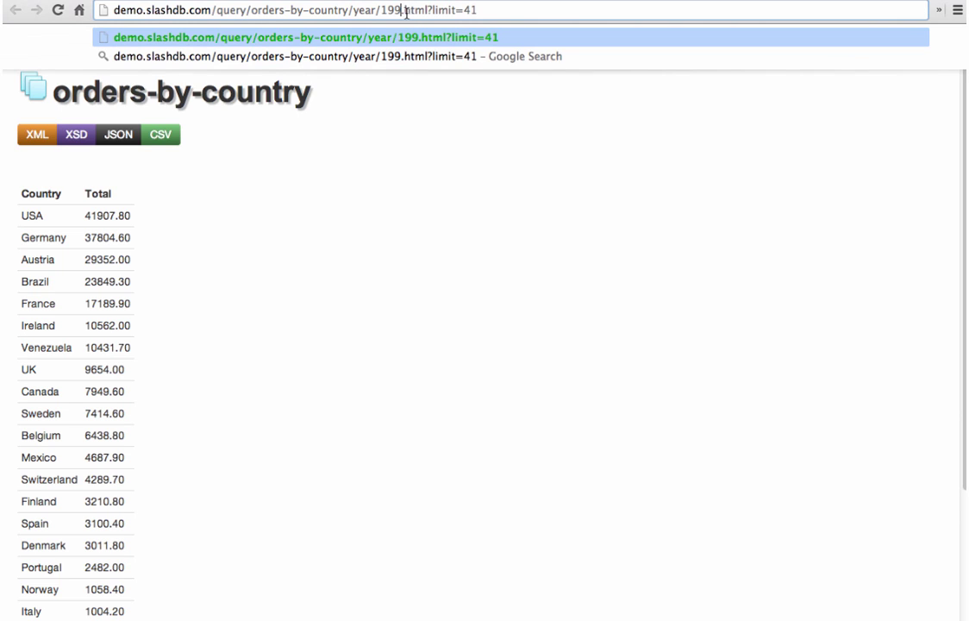
{"action": "type", "text": "7"}
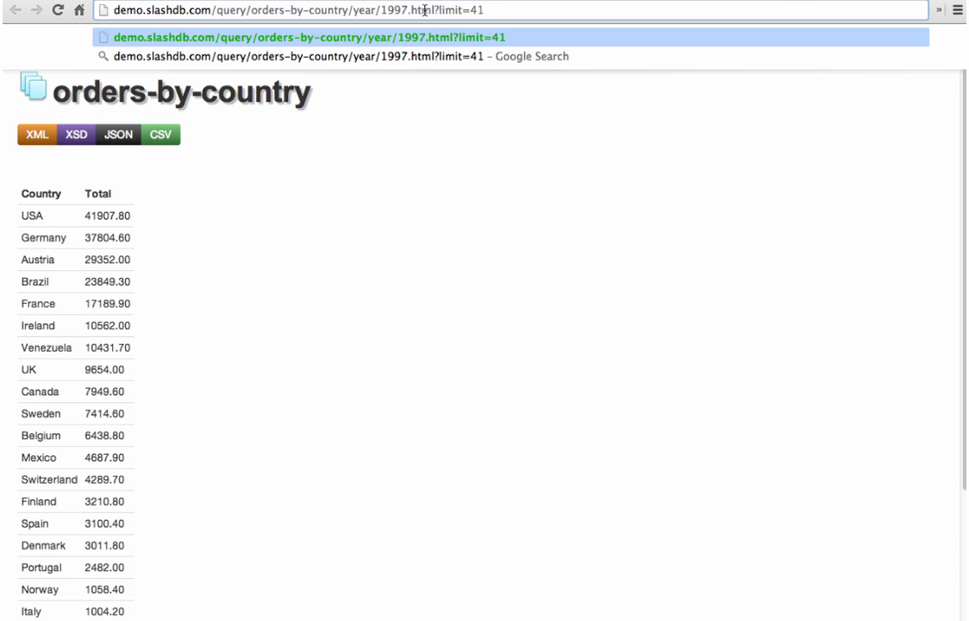
{"action": "key", "text": "Return"}
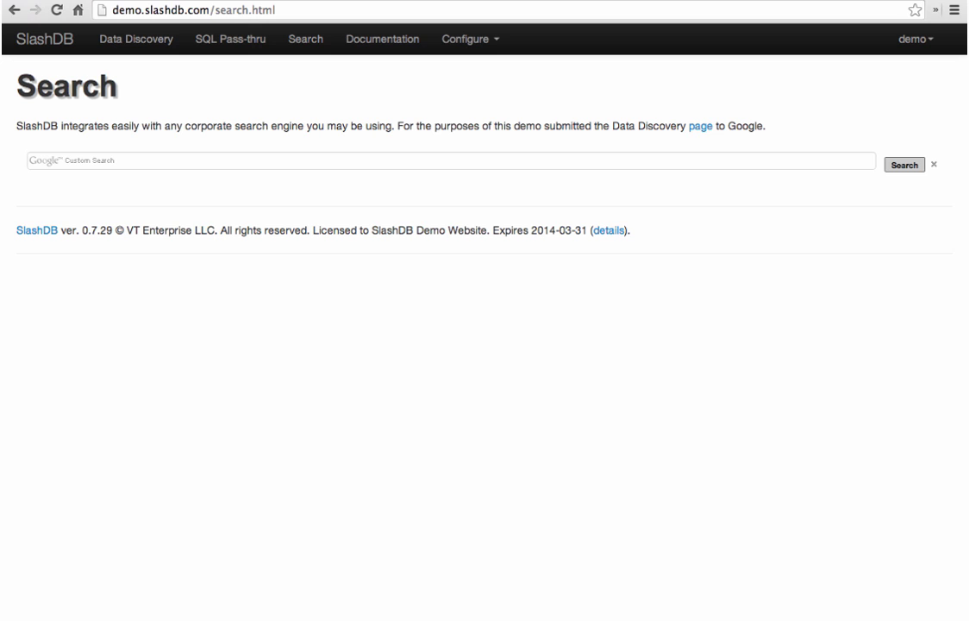
Step: Search the SlashDB demo data for the customer's full name
{"action": "left_click", "coordinate": [425, 163]}
{"action": "type", "text": "Jack Smith"}
{"action": "key", "text": "Return"}
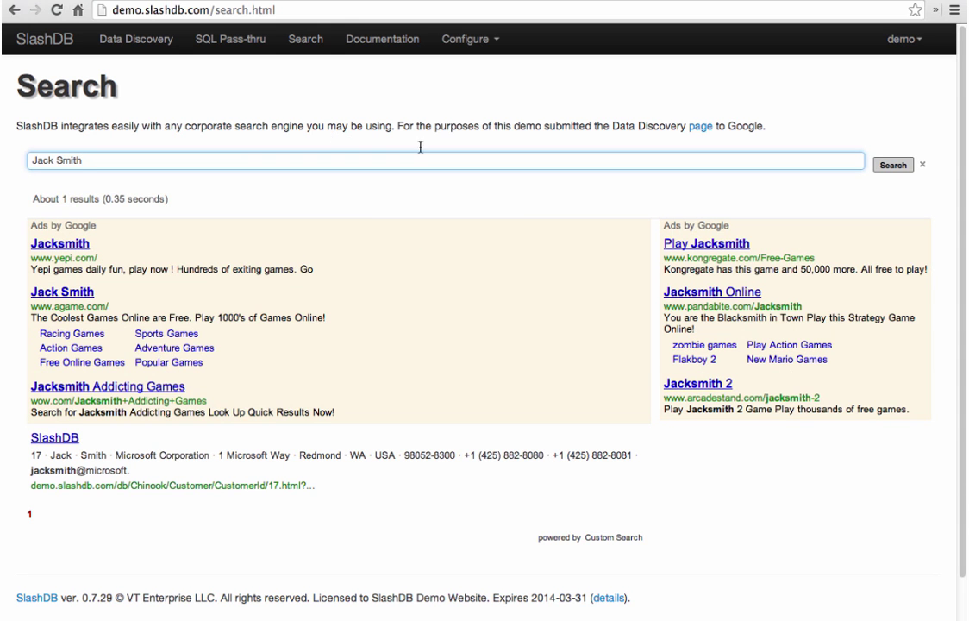
Step: Open the matching Chinook customer record from the search results and display its related invoices as HTML
{"action": "left_click", "coordinate": [59, 441]}
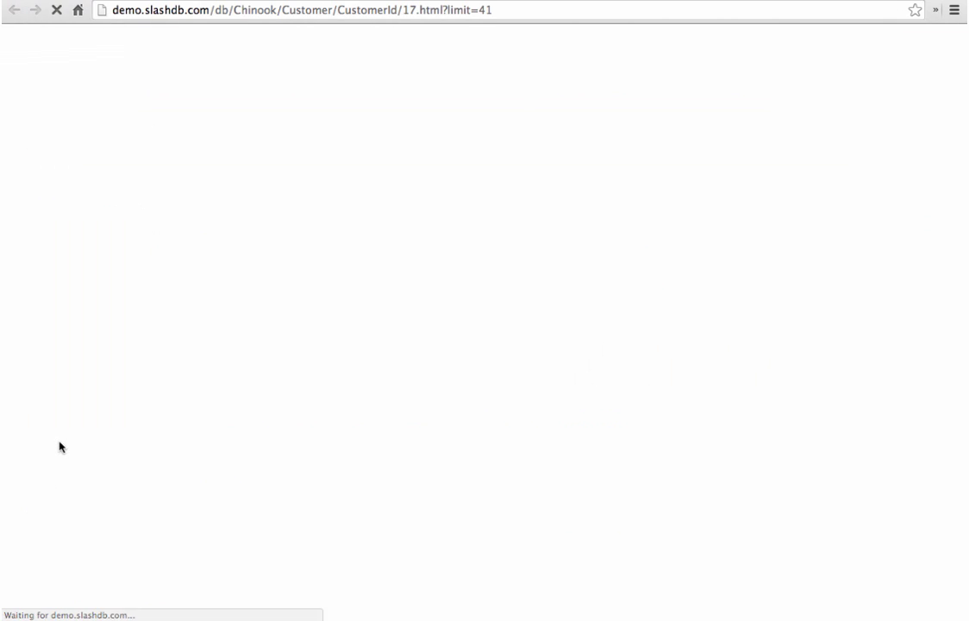
{"action": "scroll", "coordinate": [615, 146], "scroll_direction": "right", "scroll_amount": 10}
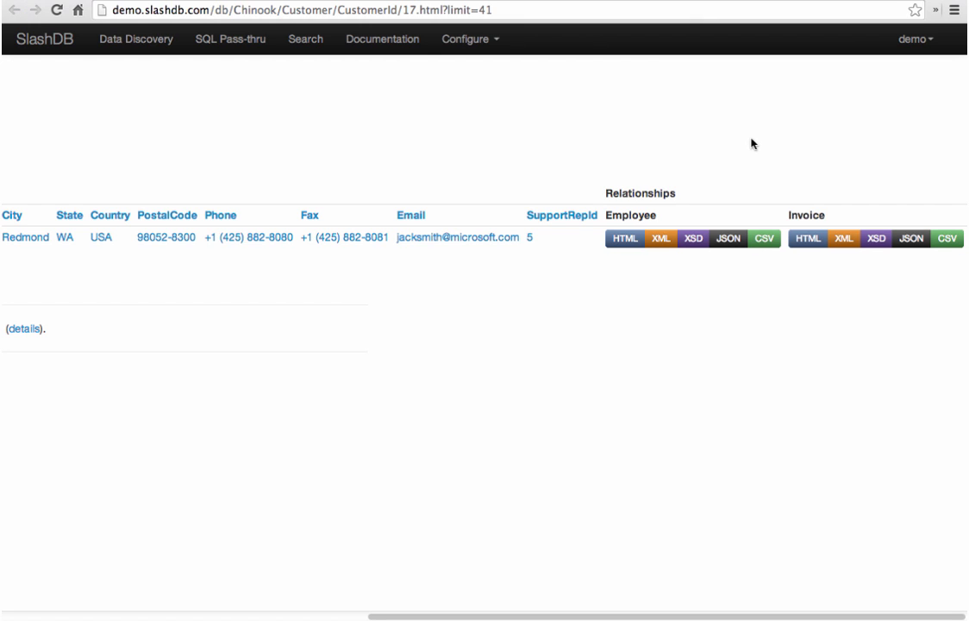
{"action": "left_click", "coordinate": [810, 243]}
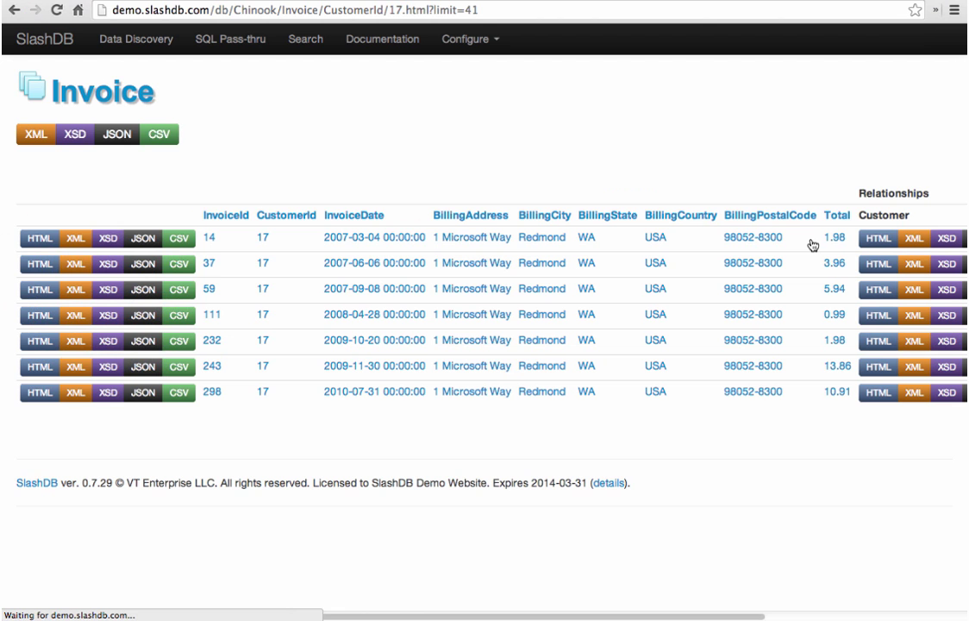